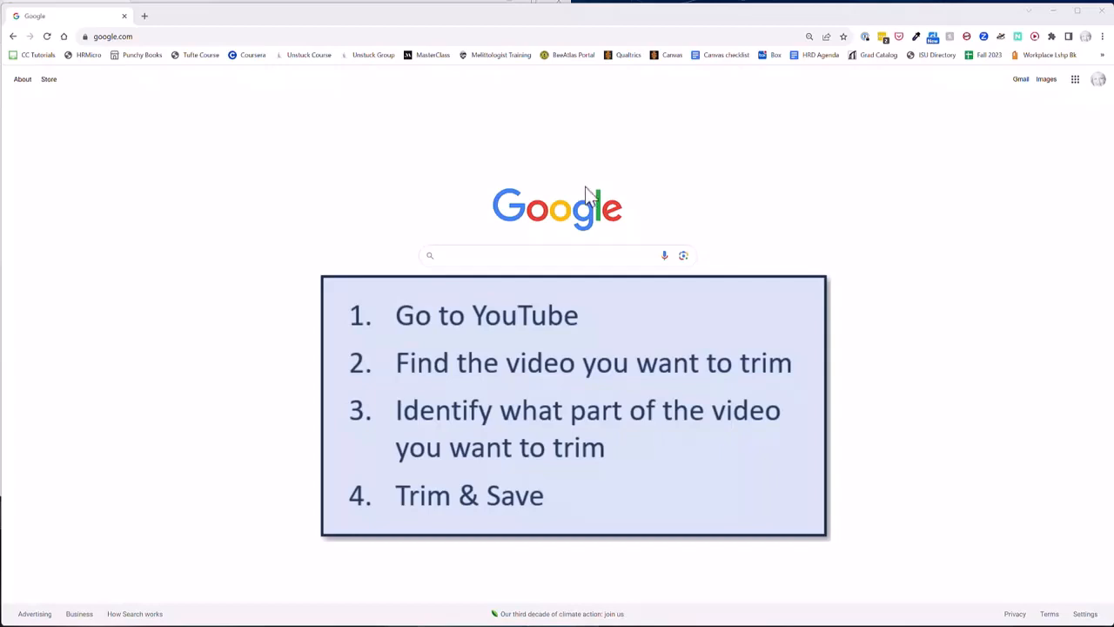
pyautogui.click(175, 36)
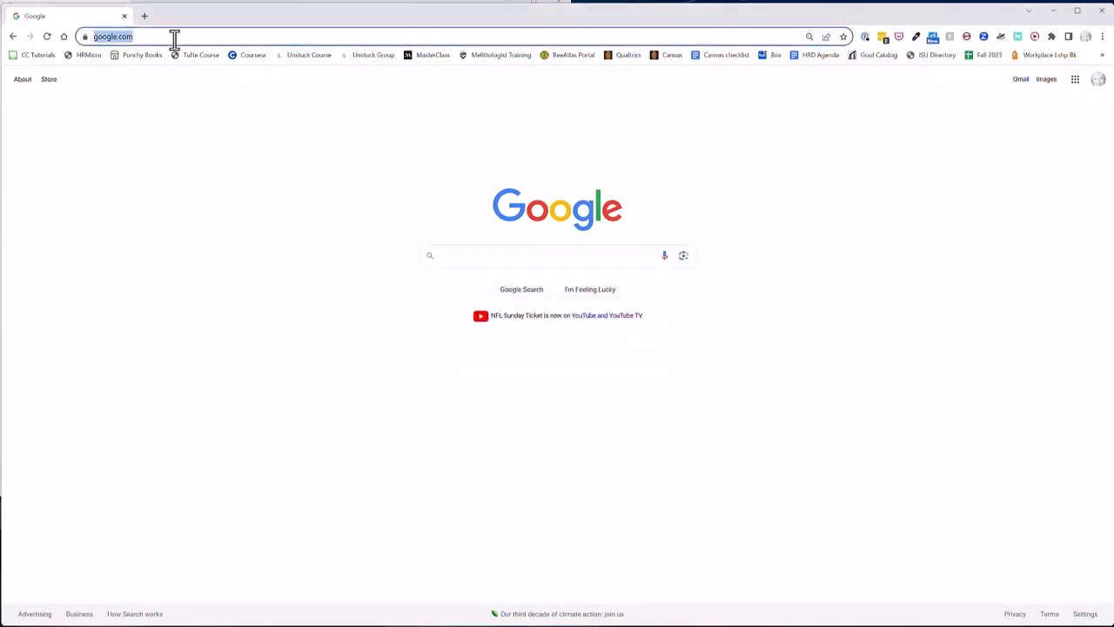
pyautogui.write('https://www.youtube.com/')
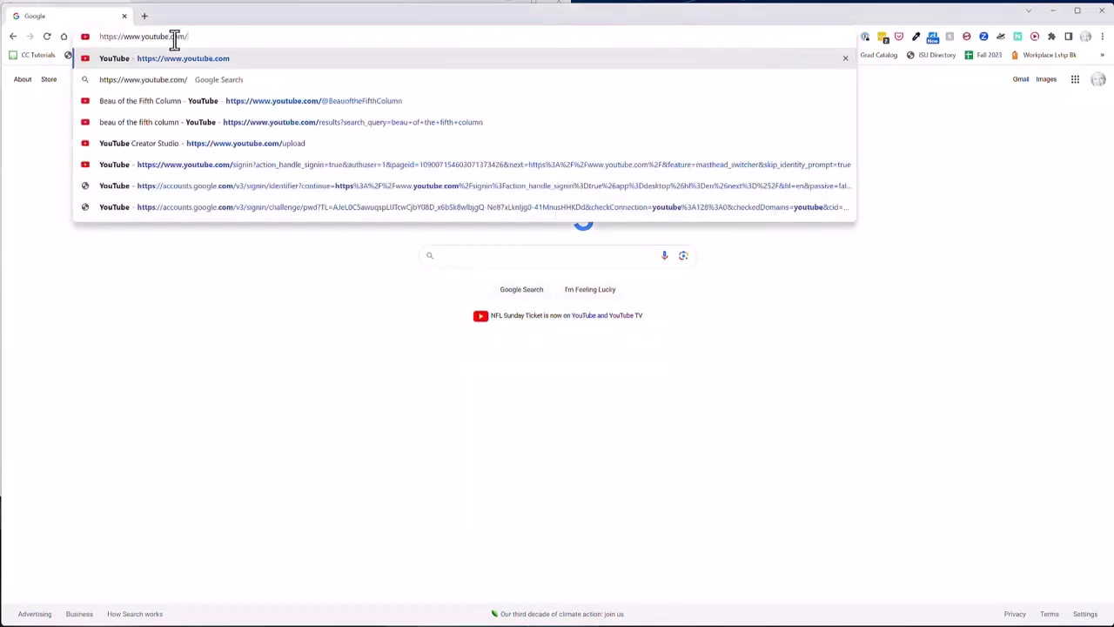
pyautogui.press('Return')
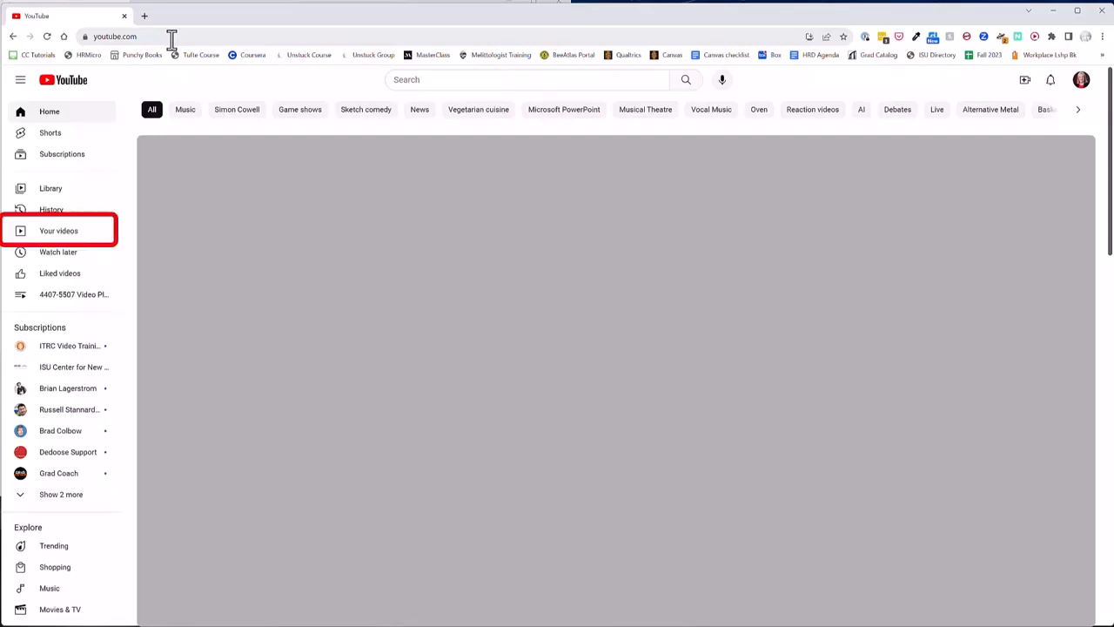
pyautogui.click(65, 241)
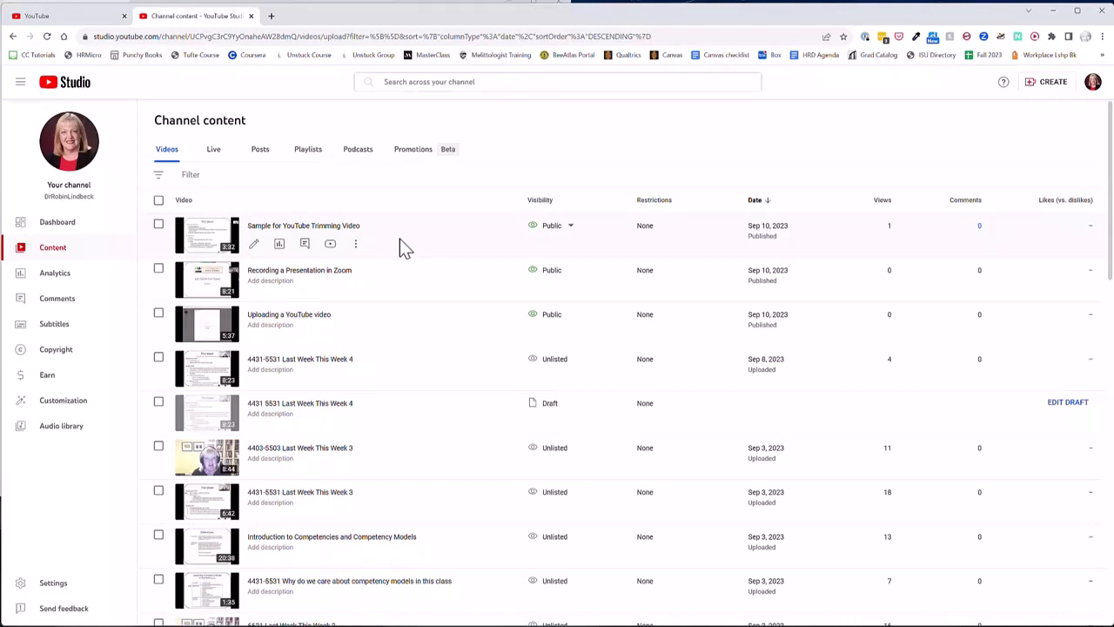
# Open the details of "Sample for YouTube Trimming Video" and review its visibility options.
pyautogui.click(253, 244)
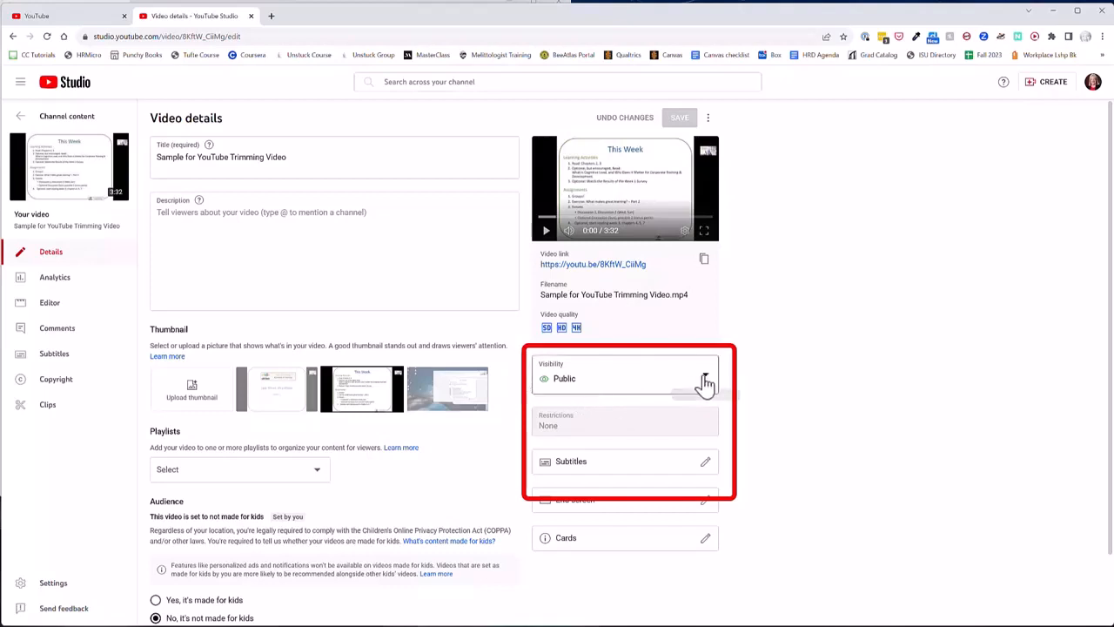
pyautogui.click(705, 379)
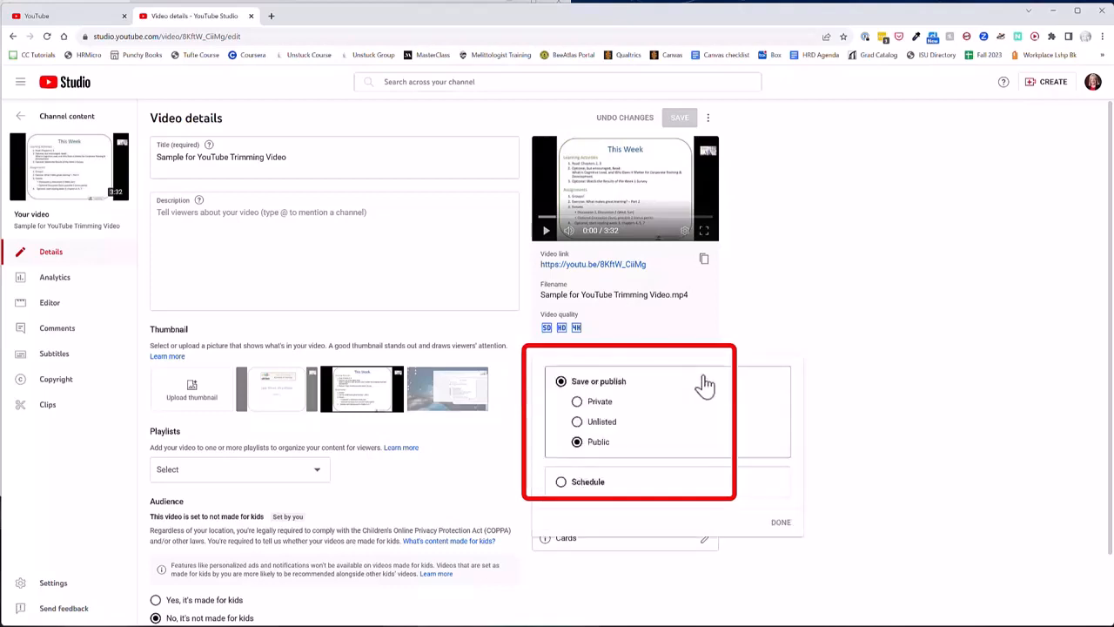
pyautogui.click(739, 341)
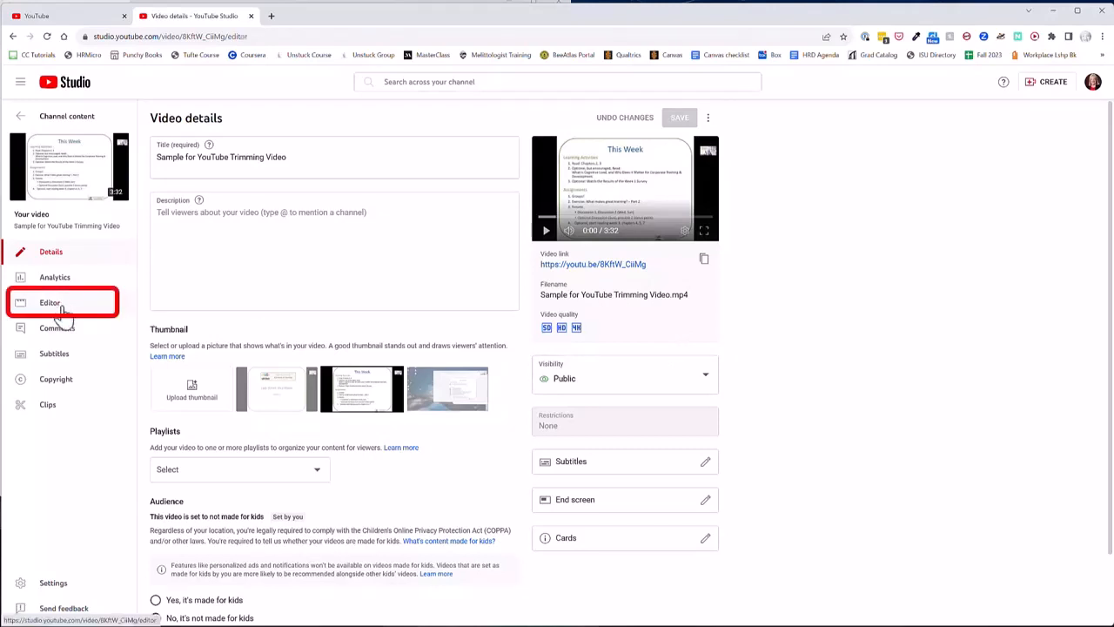
# Open the video in the editor and scrub through its opening seconds to see where the presentation begins.
pyautogui.click(61, 309)
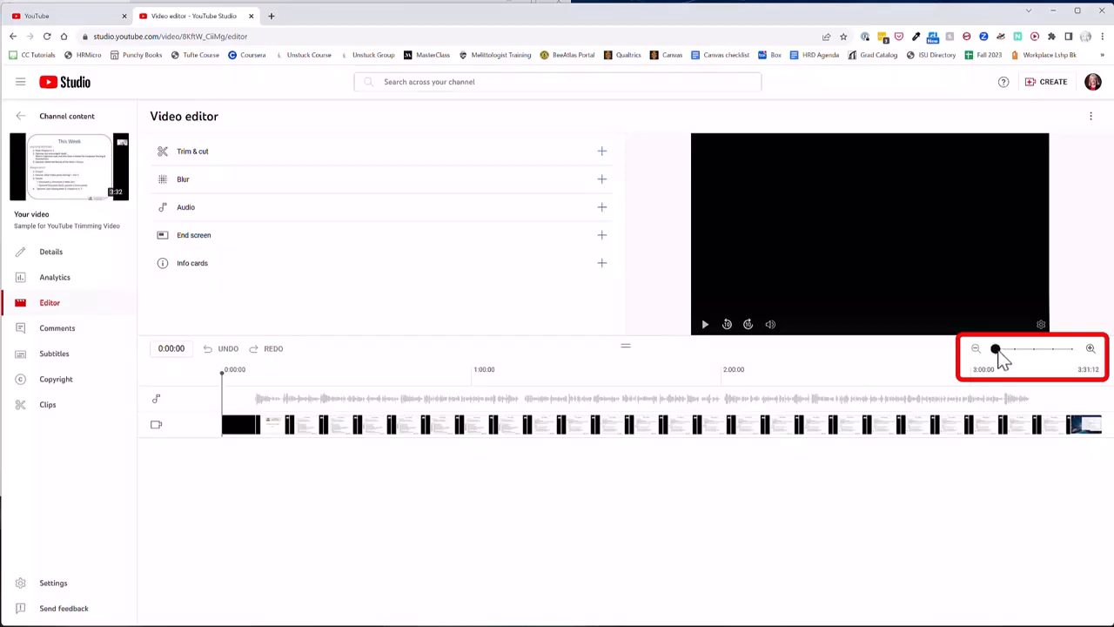
pyautogui.moveTo(1002, 353); pyautogui.dragTo(1051, 348)
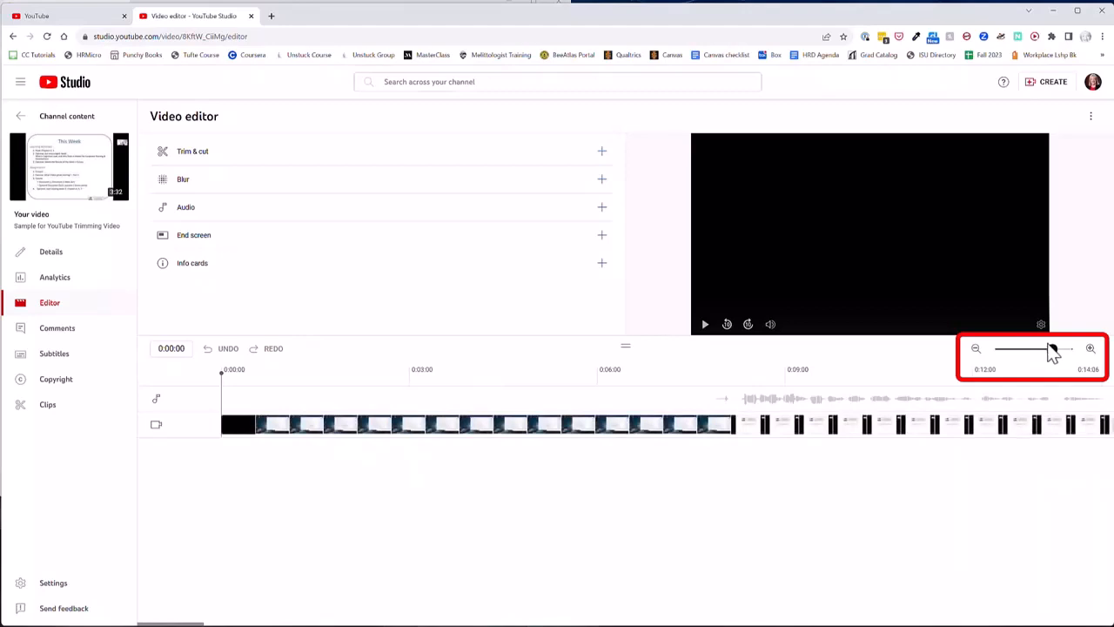
pyautogui.moveTo(1050, 351); pyautogui.dragTo(1002, 356)
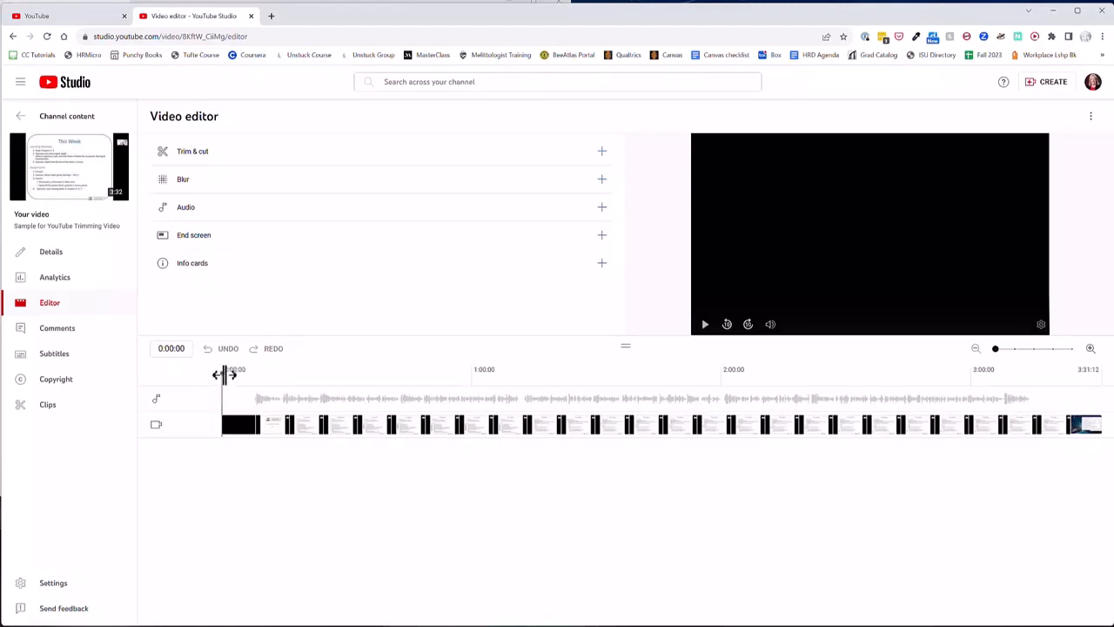
pyautogui.moveTo(225, 375); pyautogui.dragTo(268, 389)
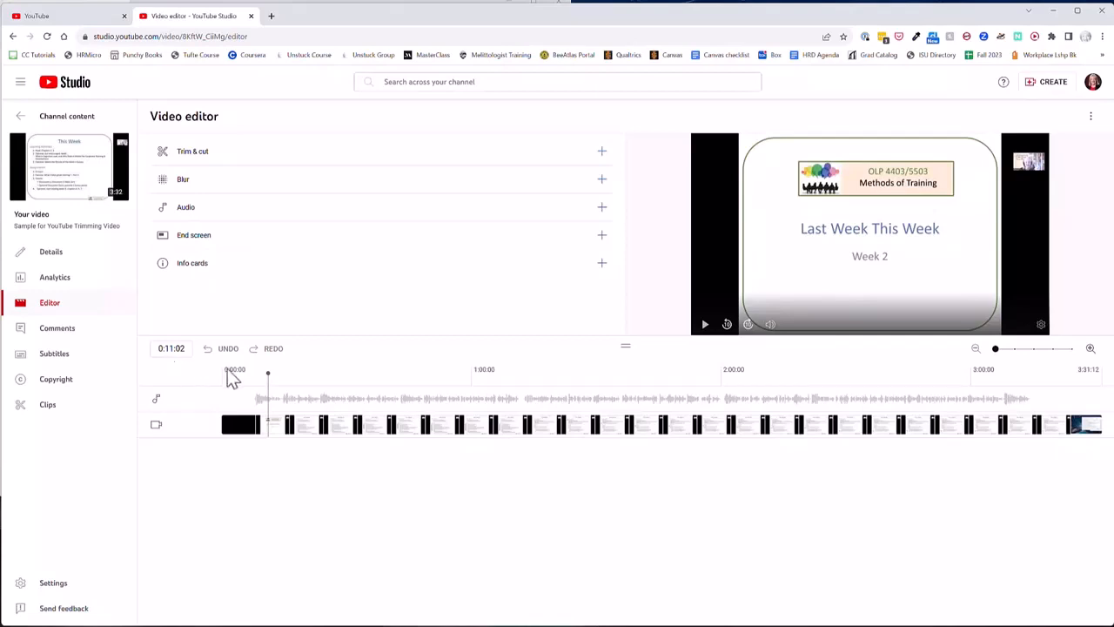
pyautogui.moveTo(267, 373); pyautogui.dragTo(218, 381)
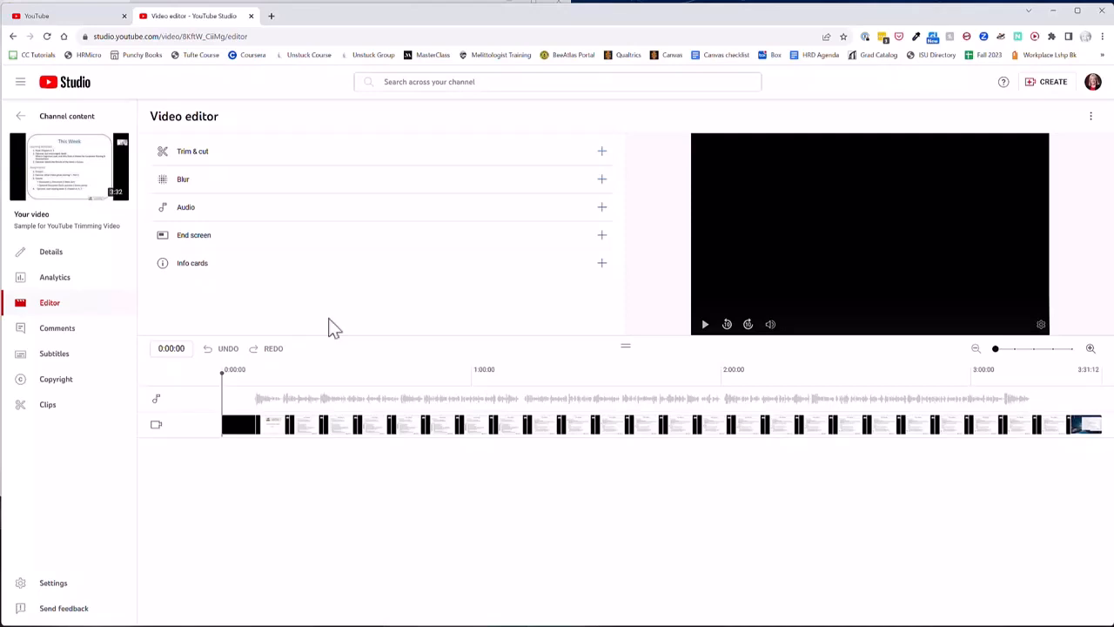
# Play the opening of the video, move the playhead back to about 0:02:05 and enlarge the timeline.
pyautogui.click(705, 326)
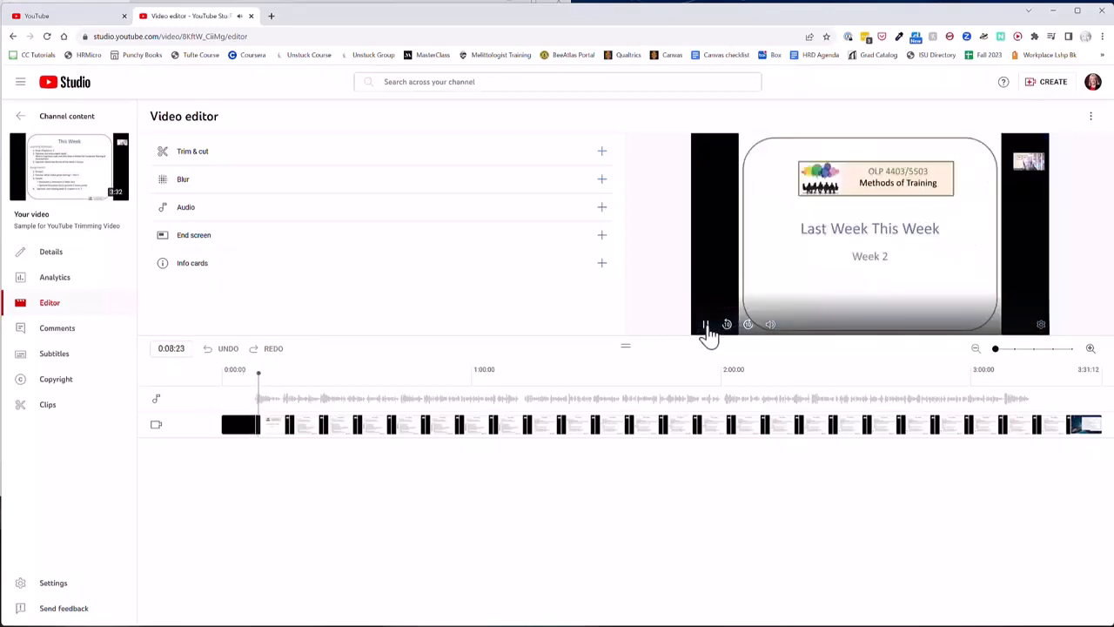
pyautogui.click(706, 326)
pyautogui.moveTo(265, 374); pyautogui.dragTo(230, 374)
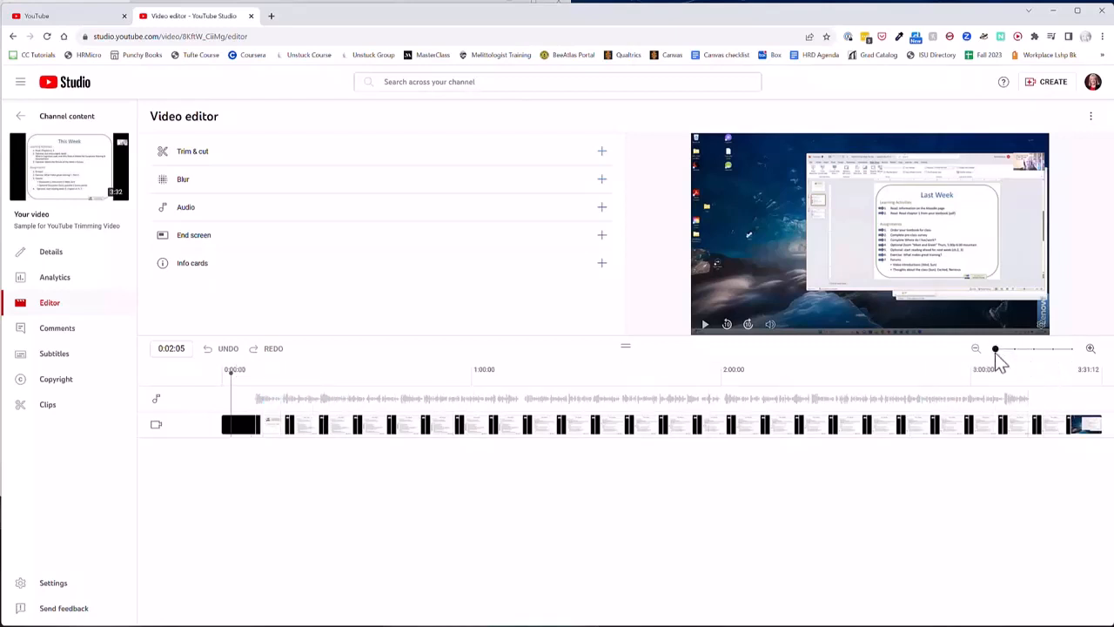
pyautogui.moveTo(996, 350); pyautogui.dragTo(1016, 350)
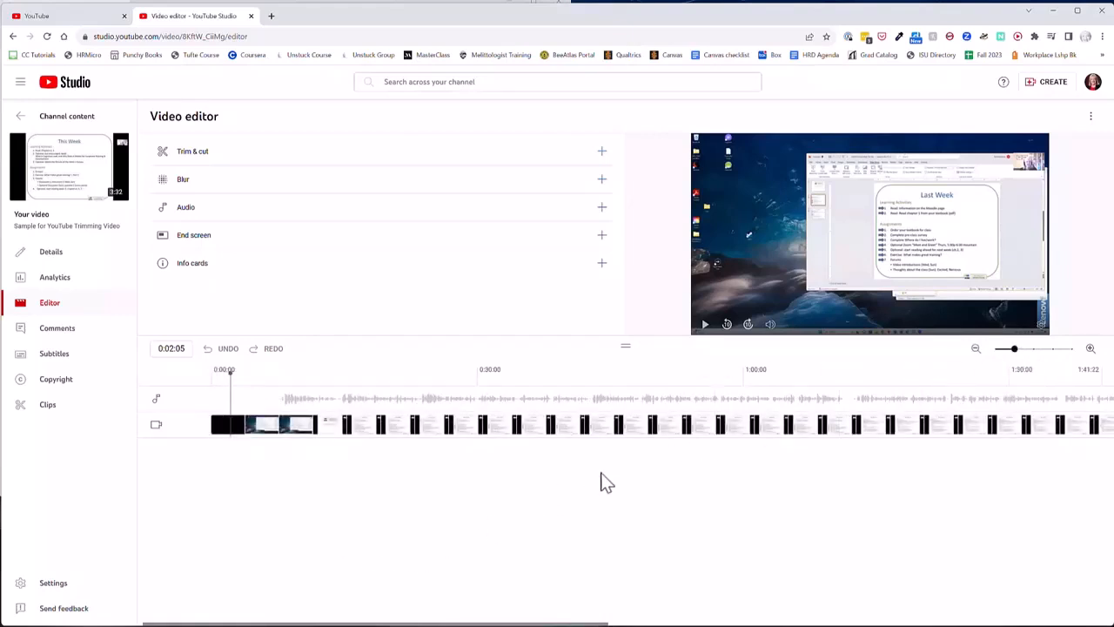
# Play up to the first spoken words and trim the start of the video to about 0:07.
pyautogui.click(705, 326)
pyautogui.click(705, 327)
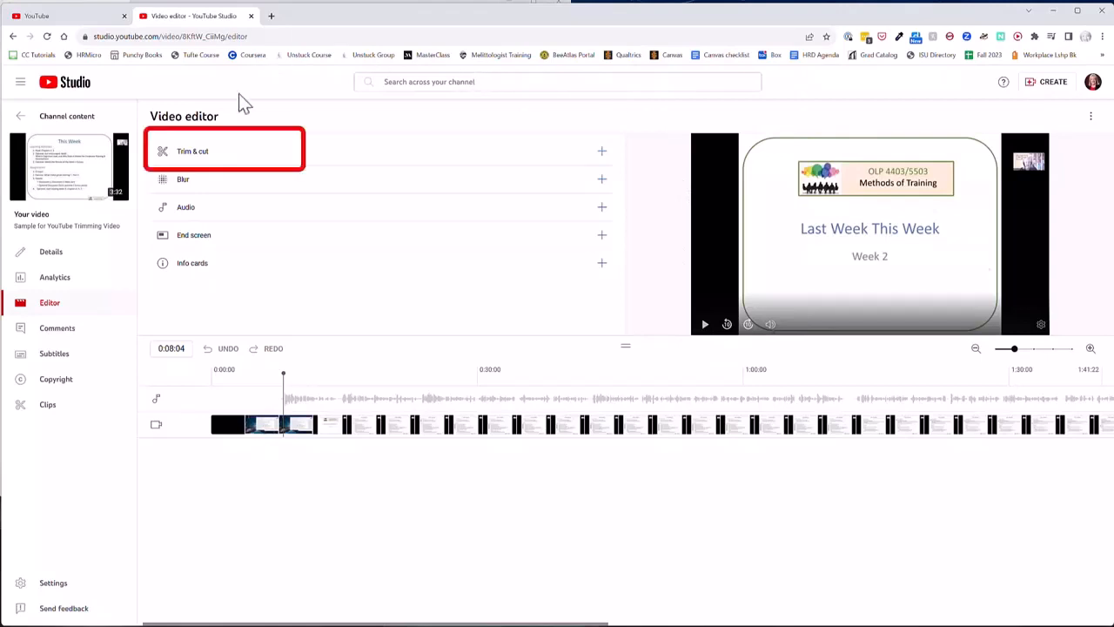
pyautogui.click(194, 155)
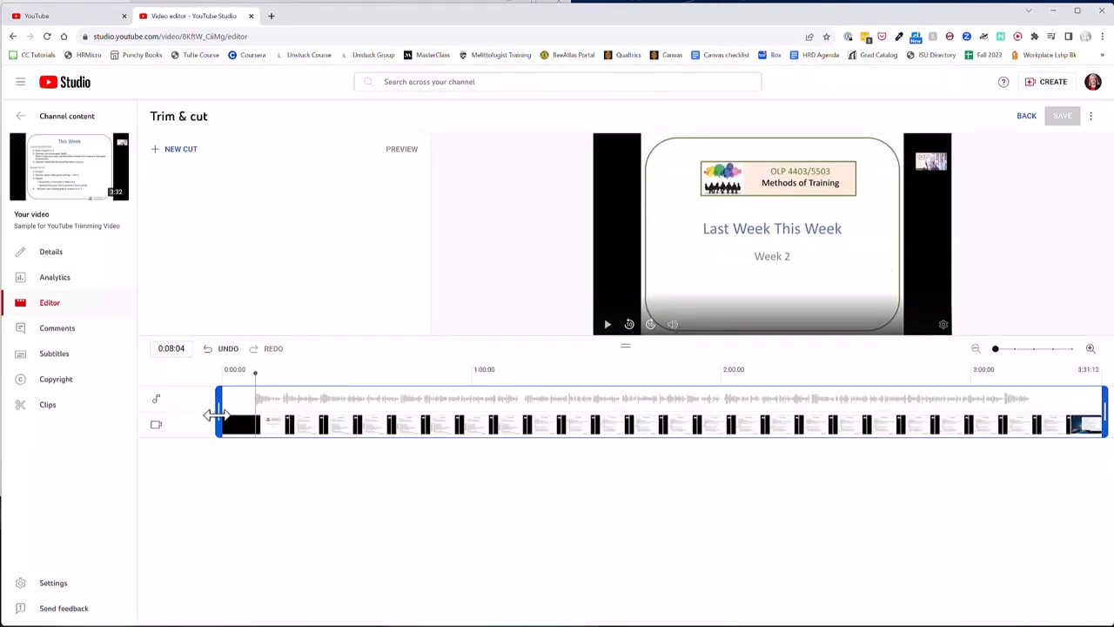
pyautogui.moveTo(217, 415); pyautogui.dragTo(249, 416)
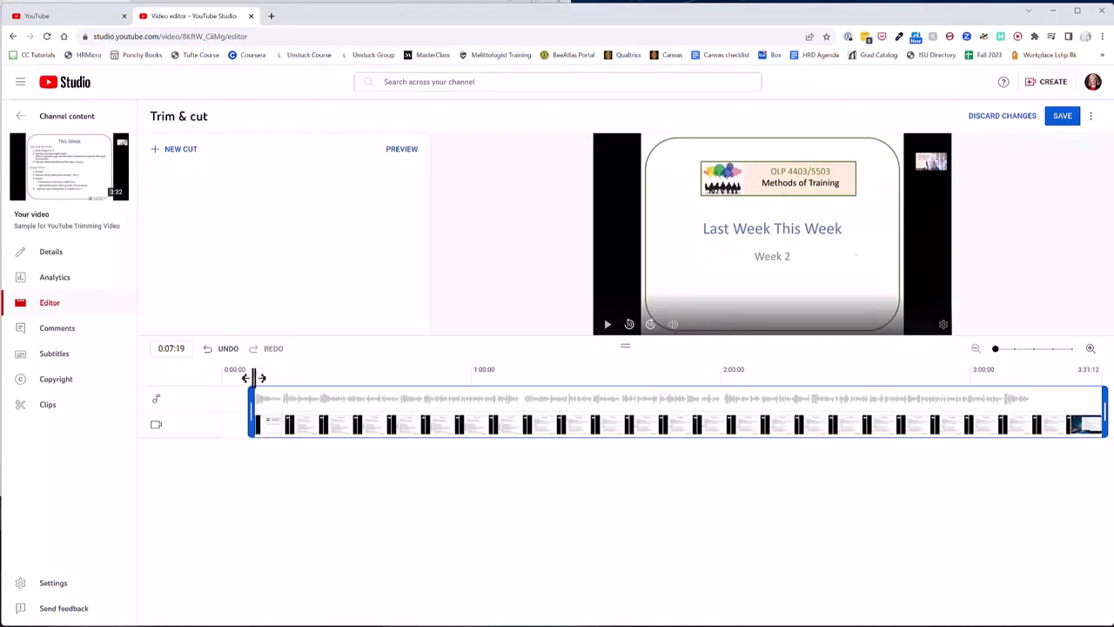
# Find where the speaking ends near 3:12 and trim the end of the video to about 3:15.
pyautogui.moveTo(254, 378); pyautogui.dragTo(1010, 433)
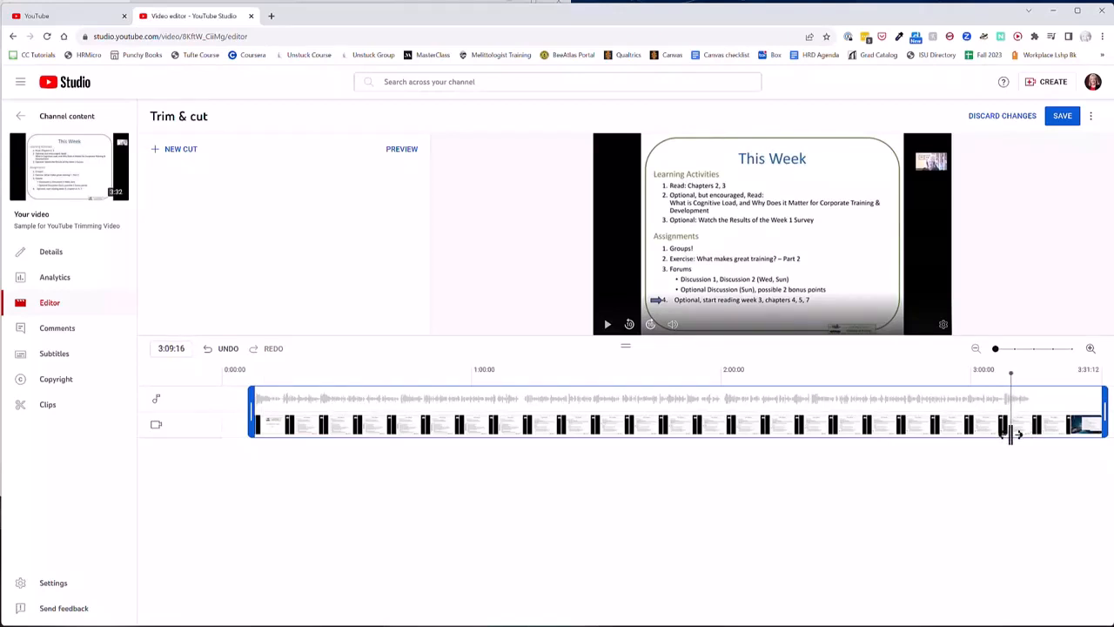
pyautogui.press('space')
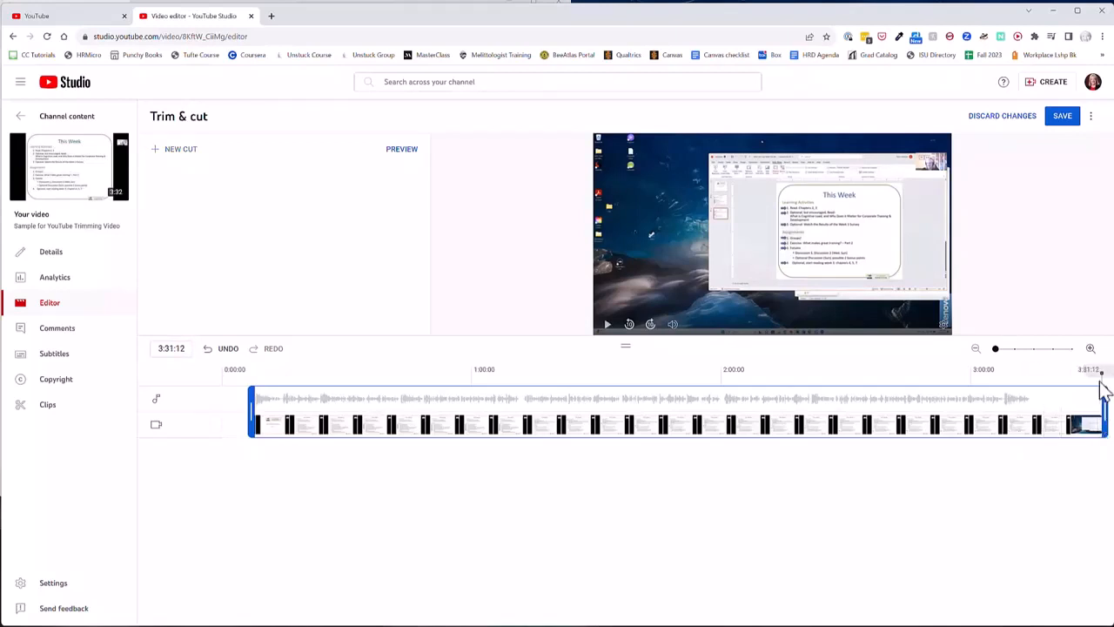
pyautogui.moveTo(1089, 371); pyautogui.dragTo(1022, 382)
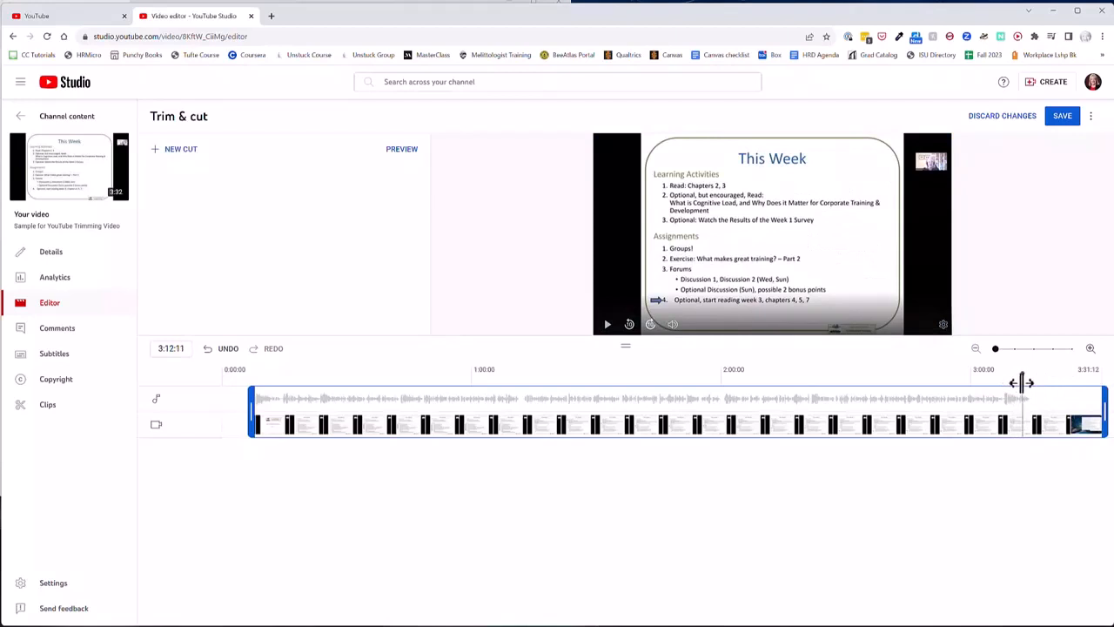
pyautogui.press('space')
pyautogui.press('space')
pyautogui.moveTo(1104, 415); pyautogui.dragTo(1037, 421)
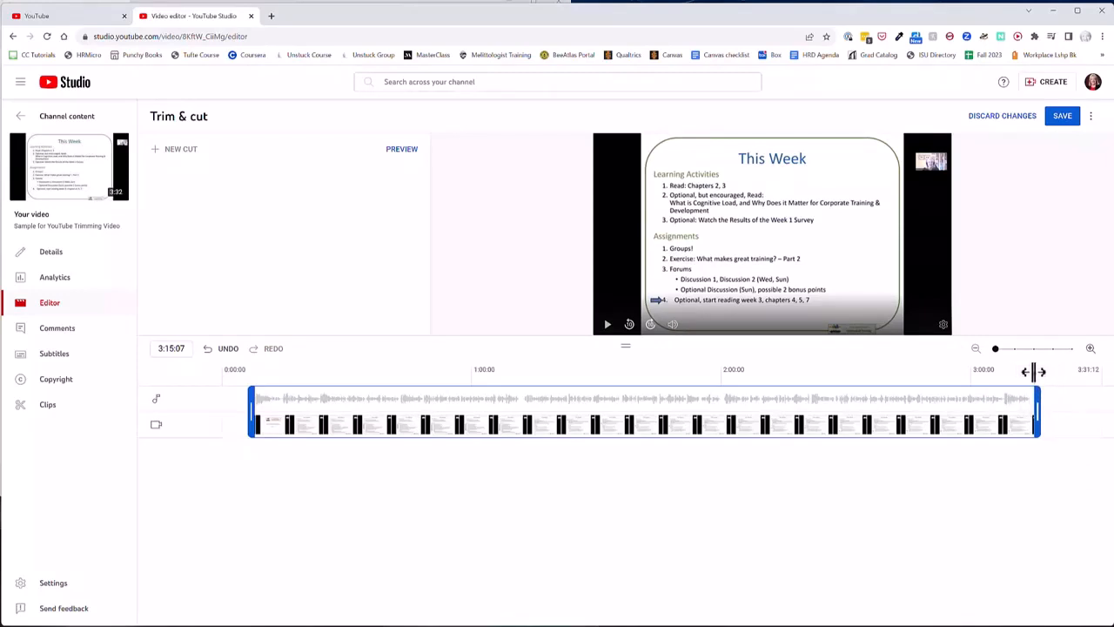
# Return the playhead to the new start of the video and save the trimmed version.
pyautogui.moveTo(1034, 371); pyautogui.dragTo(255, 386)
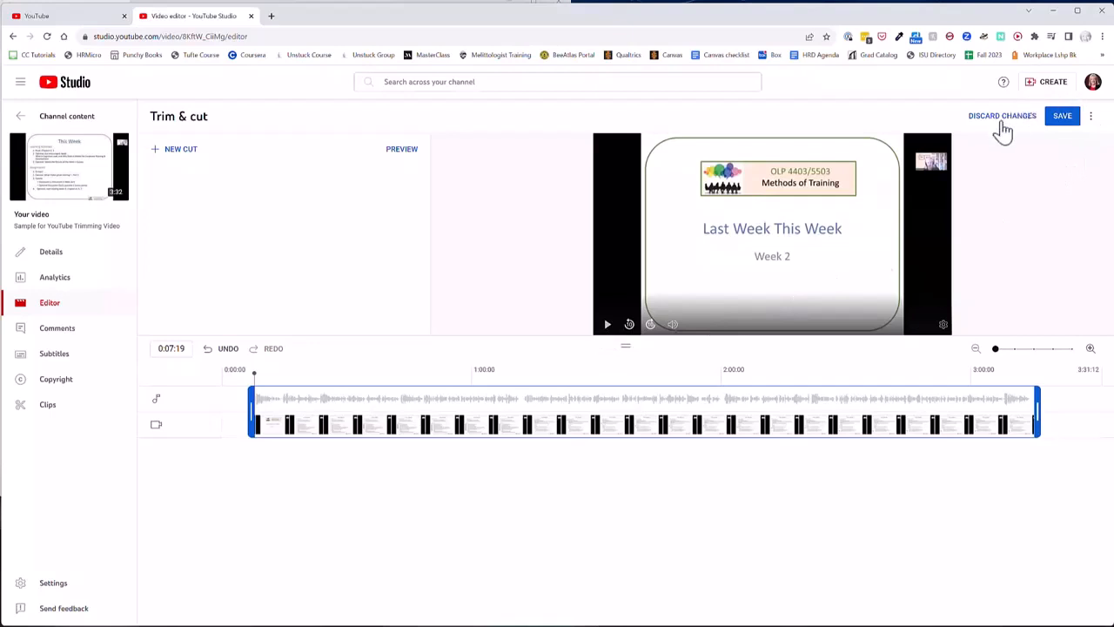
pyautogui.click(1064, 120)
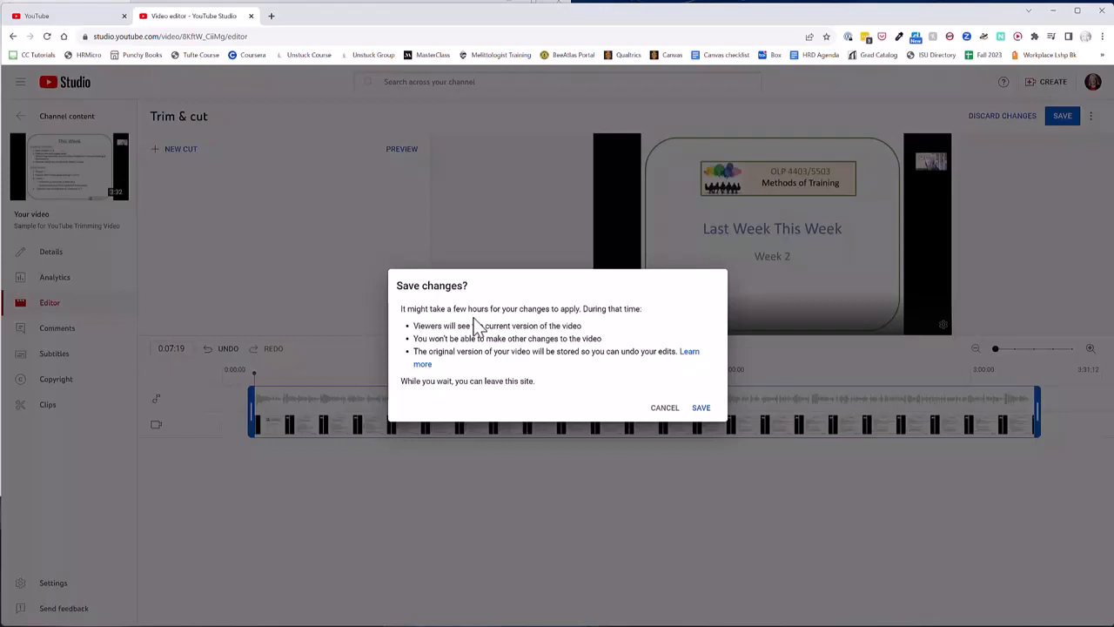
pyautogui.click(705, 409)
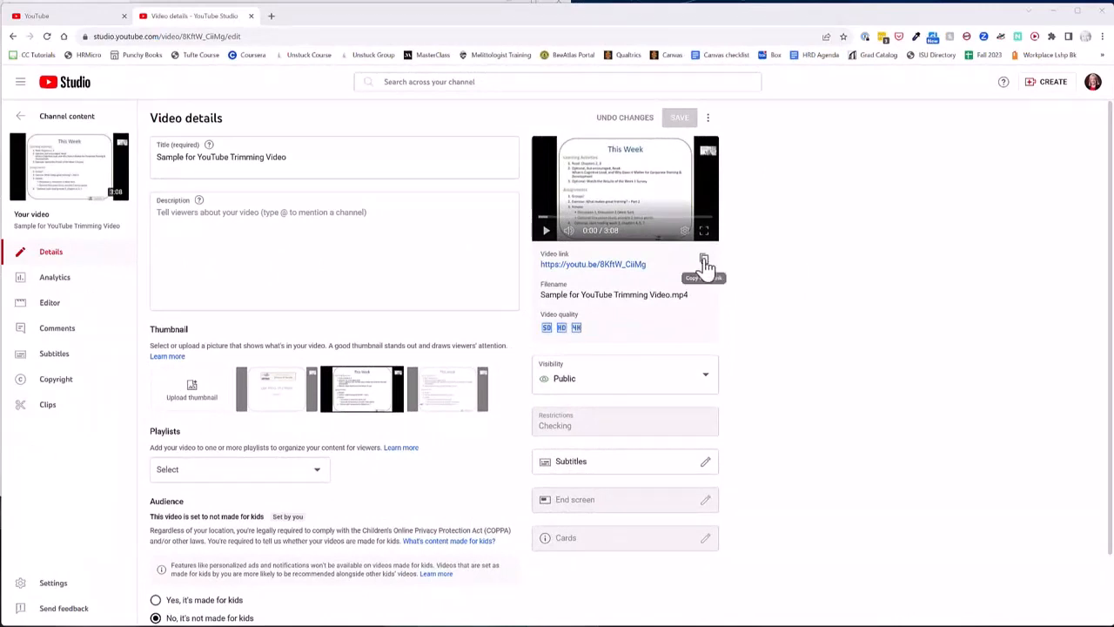
# Copy the link of the trimmed video, open it in a new browser tab and check the opening, pausing playback.
pyautogui.click(704, 260)
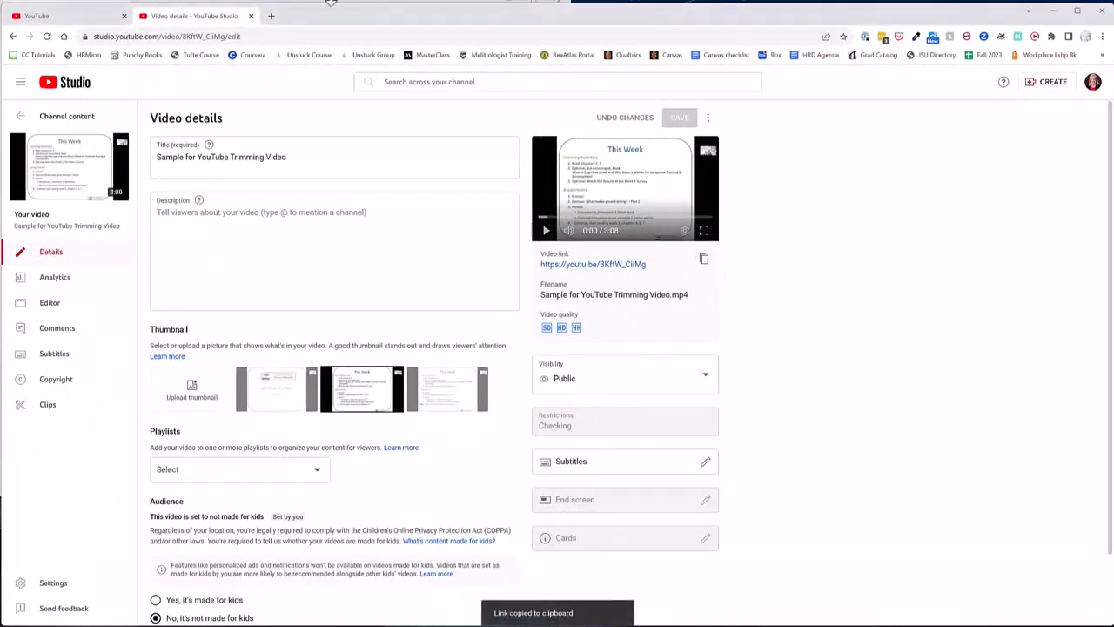
pyautogui.click(272, 17)
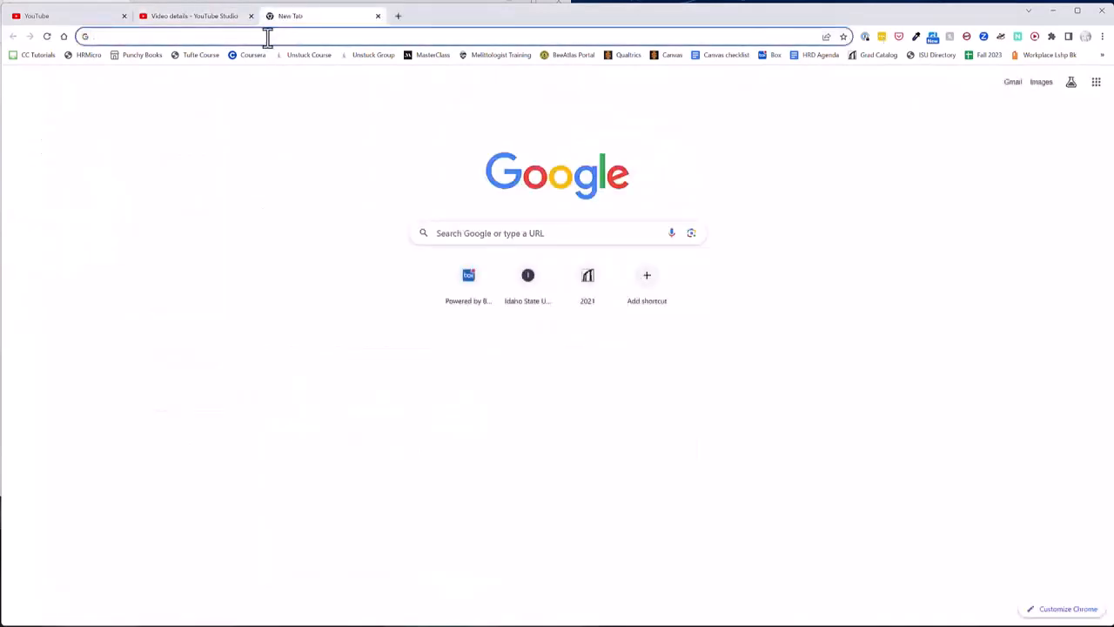
pyautogui.click(267, 36)
pyautogui.hotkey('ctrl', 'v')
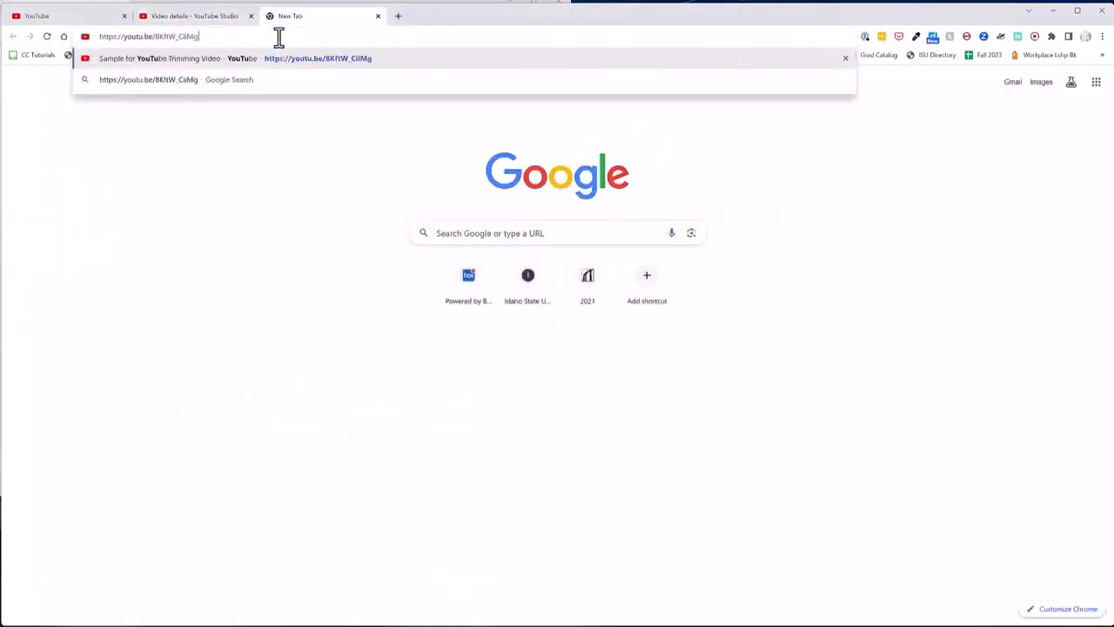
pyautogui.press('Return')
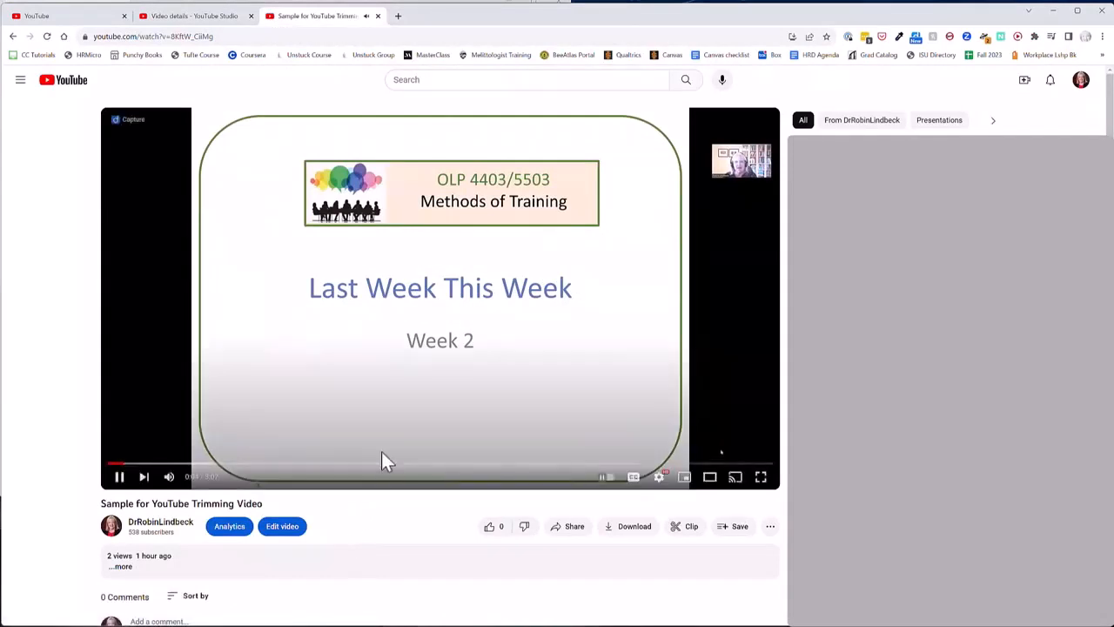
pyautogui.click(122, 481)
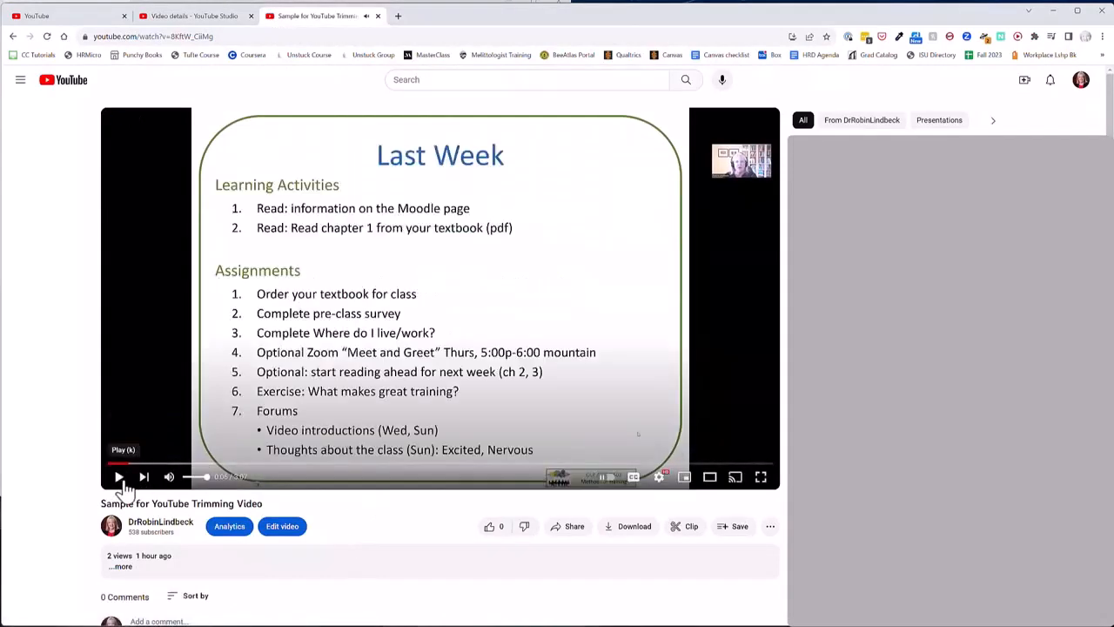